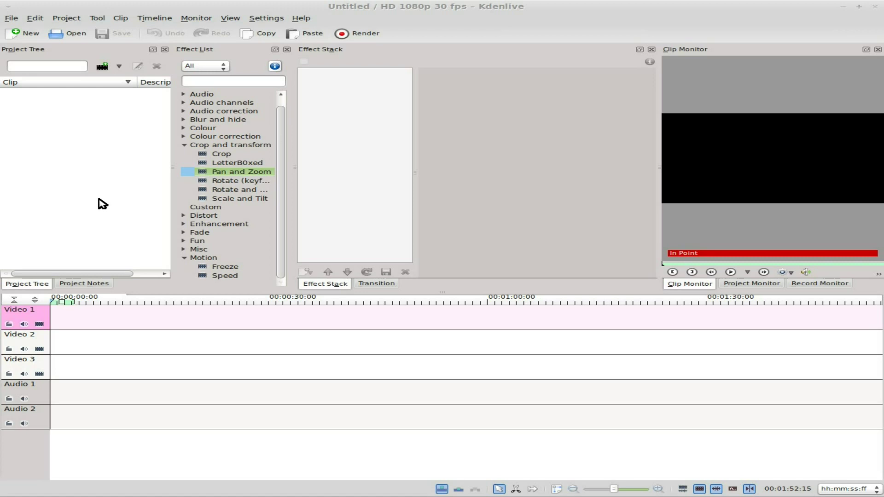
# - View the About Kdenlive version information (0.8.2), then close the dialog
pyautogui.click(308, 21)
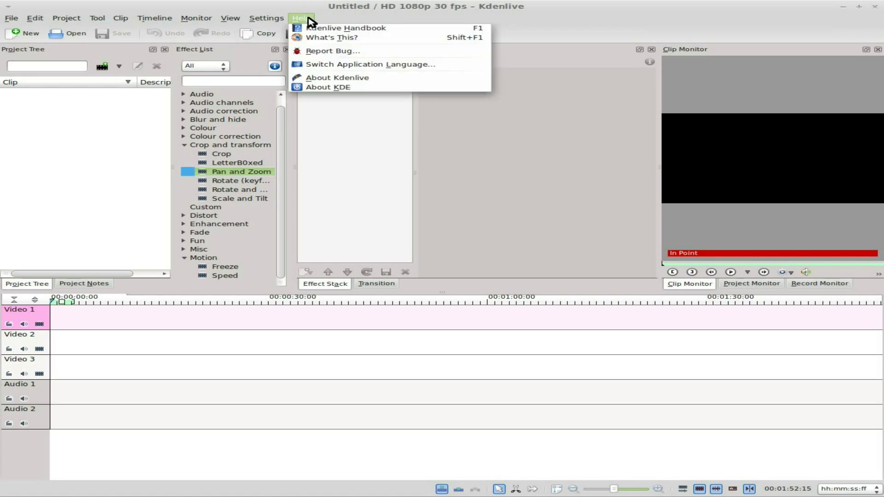
pyautogui.click(338, 81)
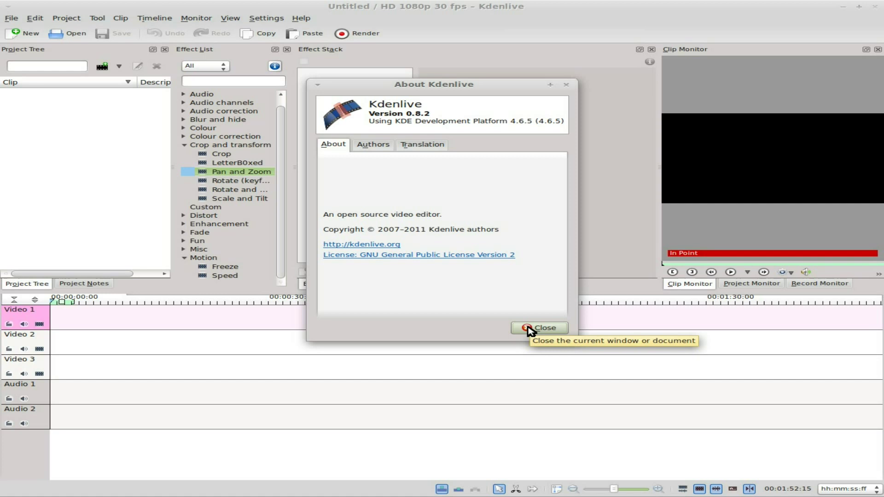
pyautogui.click(528, 327)
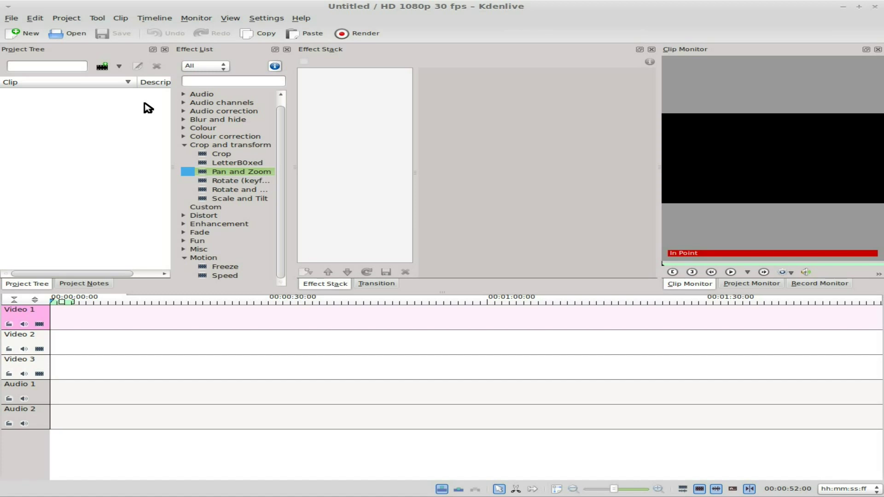
# - Add fire.avi and firewood.avi from /tmp to the Project Tree as clips
pyautogui.rightClick(80, 119)
pyautogui.click(103, 123)
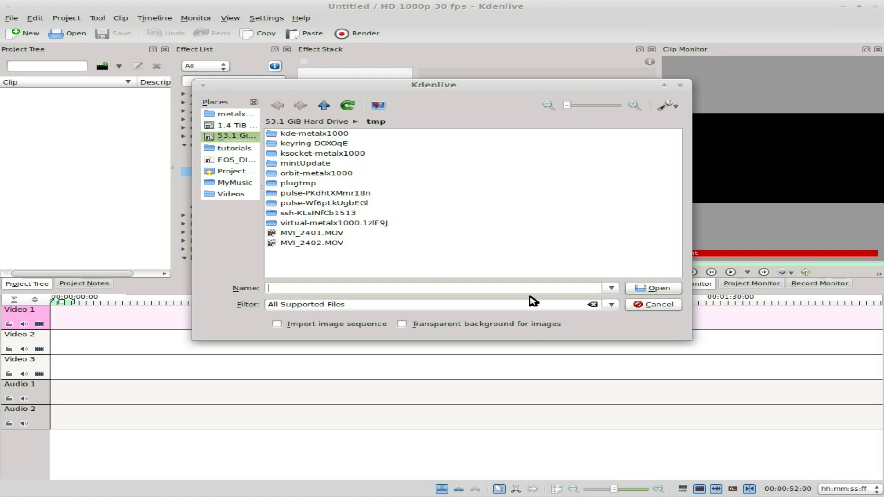
pyautogui.click(348, 105)
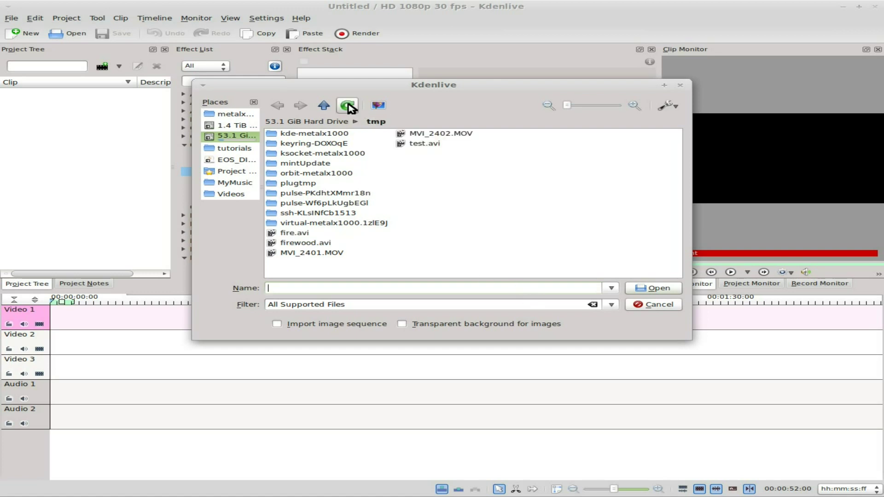
pyautogui.click(348, 106)
pyautogui.click(314, 235)
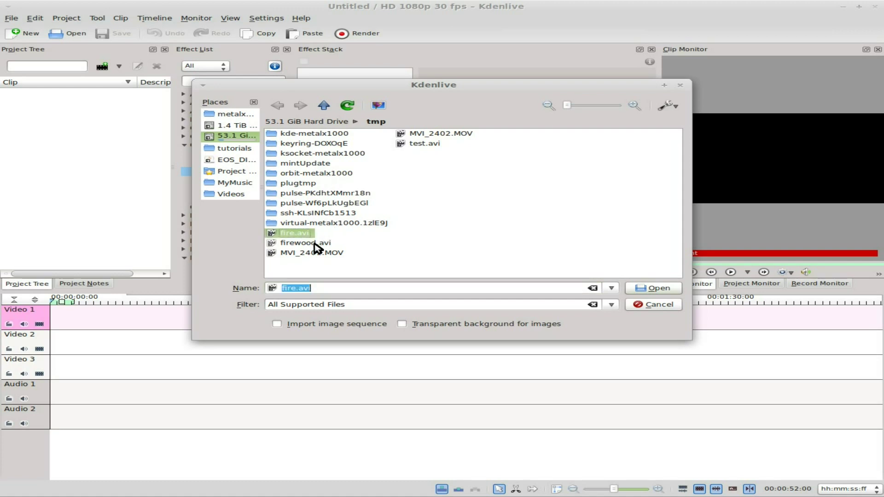
pyautogui.keyDown('ctrl'); pyautogui.click(305, 245); pyautogui.keyUp('ctrl')
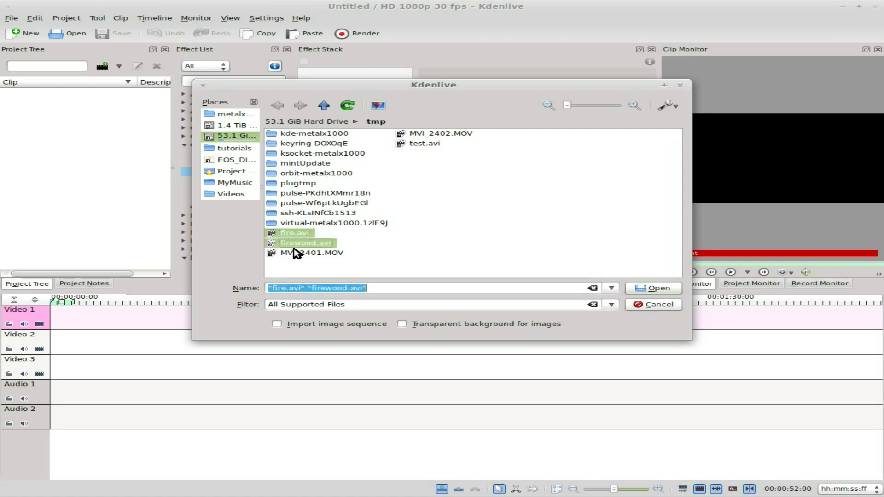
pyautogui.click(652, 289)
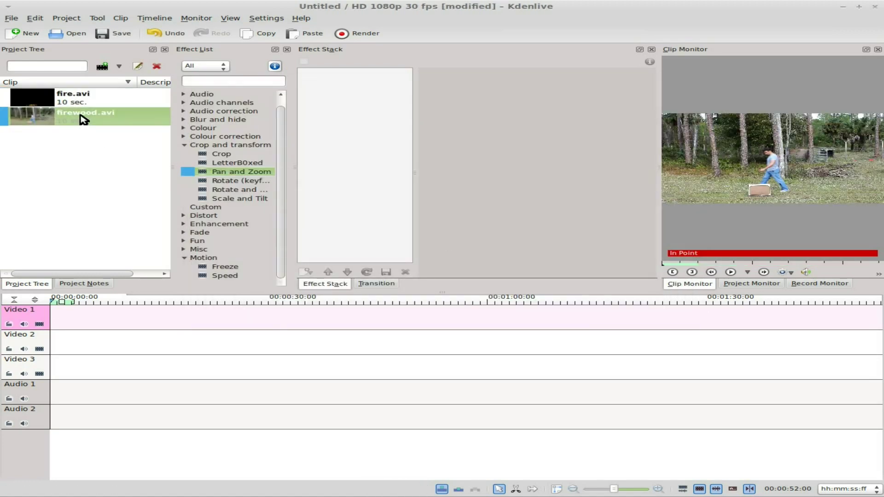
# - Place firewood.avi on Video 3 and fire.avi on Video 2 at time 0, then scrub to preview
pyautogui.moveTo(83, 117); pyautogui.dragTo(56, 367)
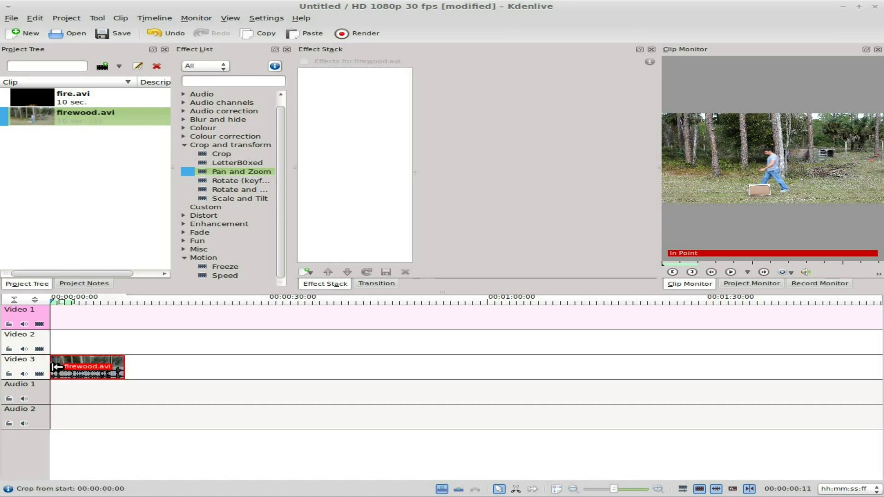
pyautogui.click(74, 97)
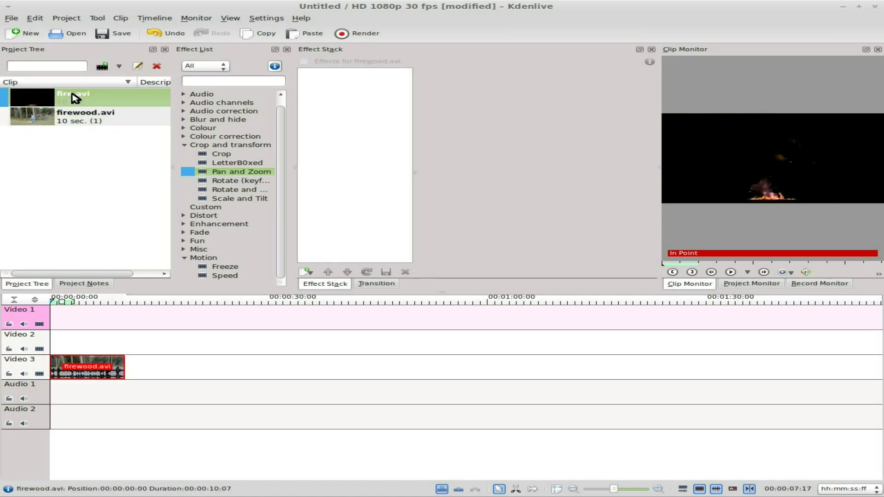
pyautogui.moveTo(73, 98); pyautogui.dragTo(54, 343)
pyautogui.click(77, 301)
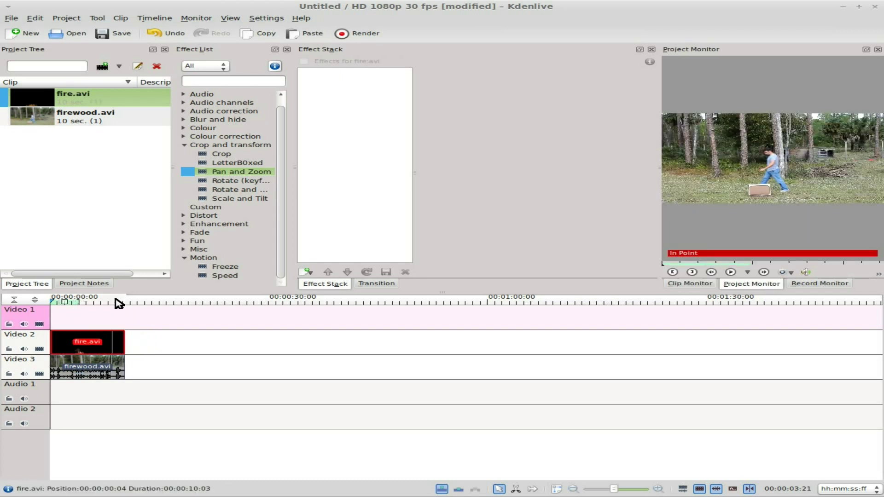
pyautogui.moveTo(116, 302); pyautogui.dragTo(73, 304)
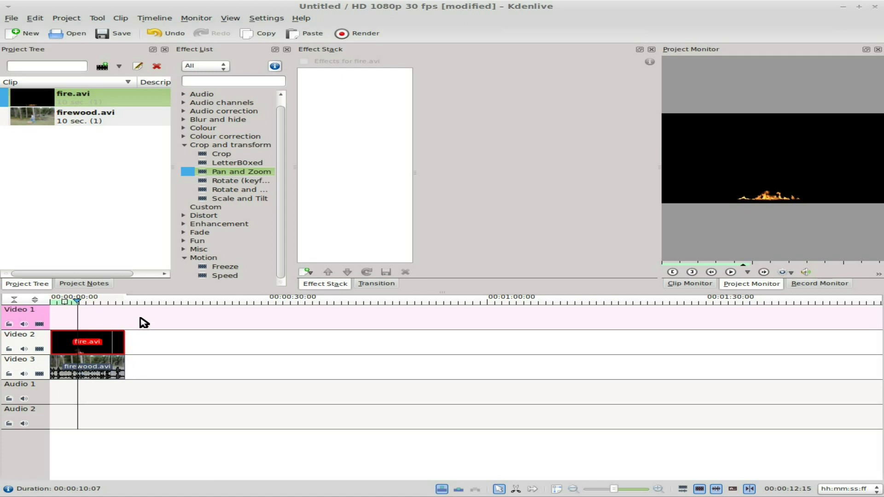
# - Apply Blue Screen to fire.avi and pick black from the monitor as its key colour
pyautogui.click(226, 82)
pyautogui.write('blue')
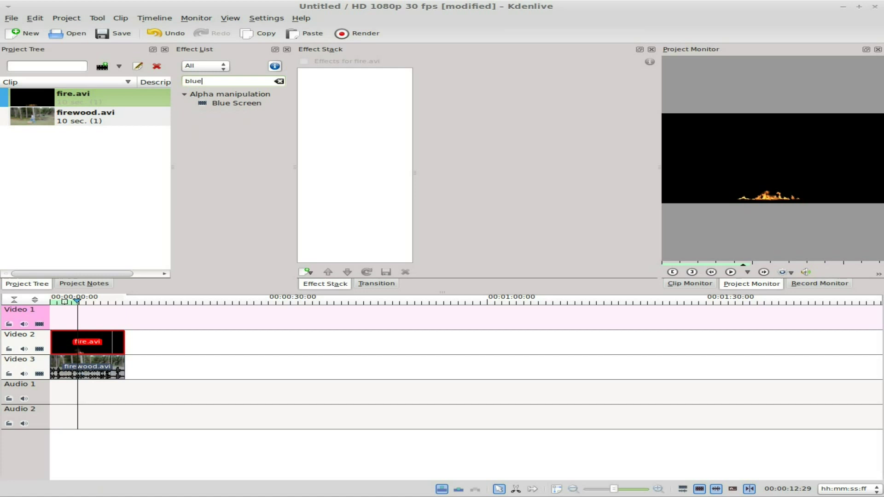
pyautogui.moveTo(238, 106); pyautogui.dragTo(98, 343)
pyautogui.click(523, 79)
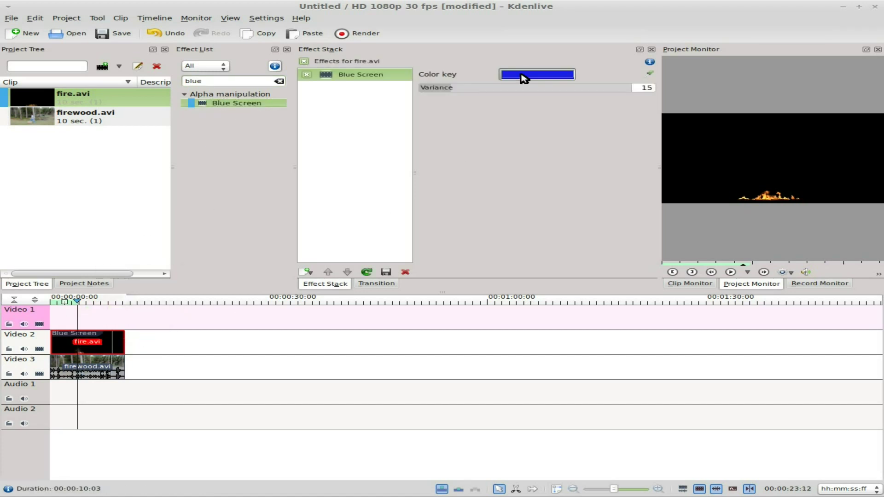
pyautogui.click(560, 299)
pyautogui.click(649, 74)
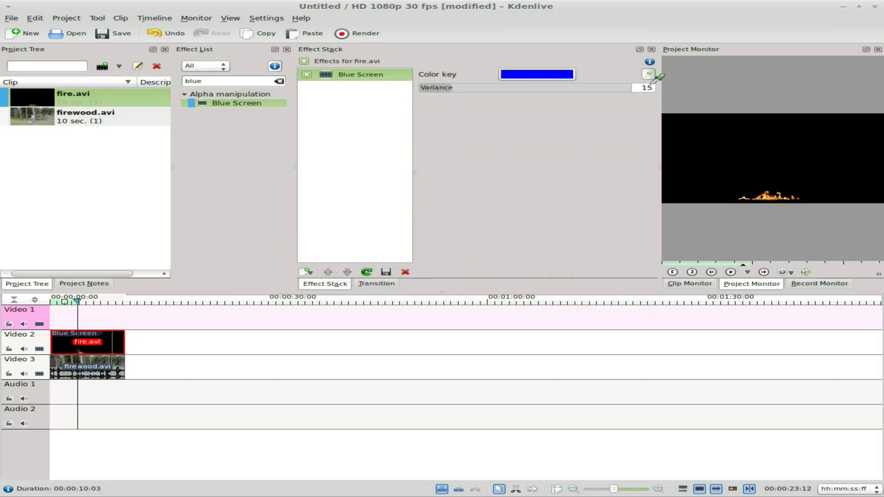
pyautogui.click(715, 178)
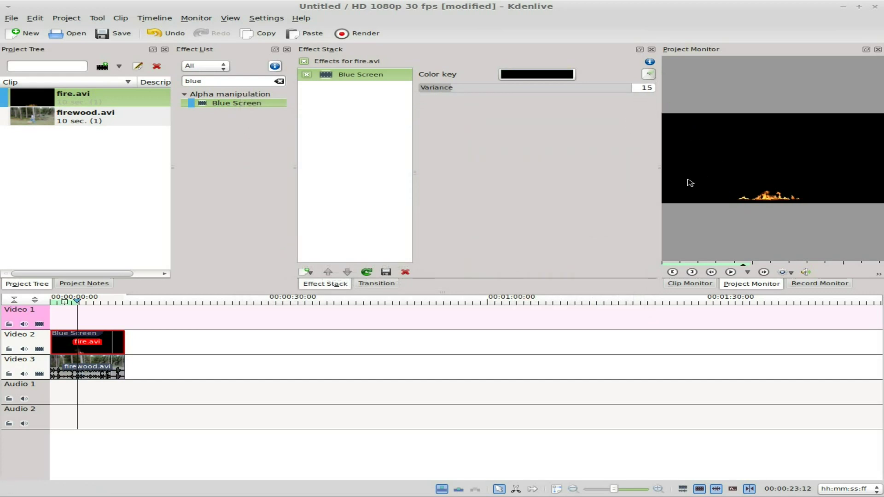
pyautogui.moveTo(78, 304); pyautogui.dragTo(98, 304)
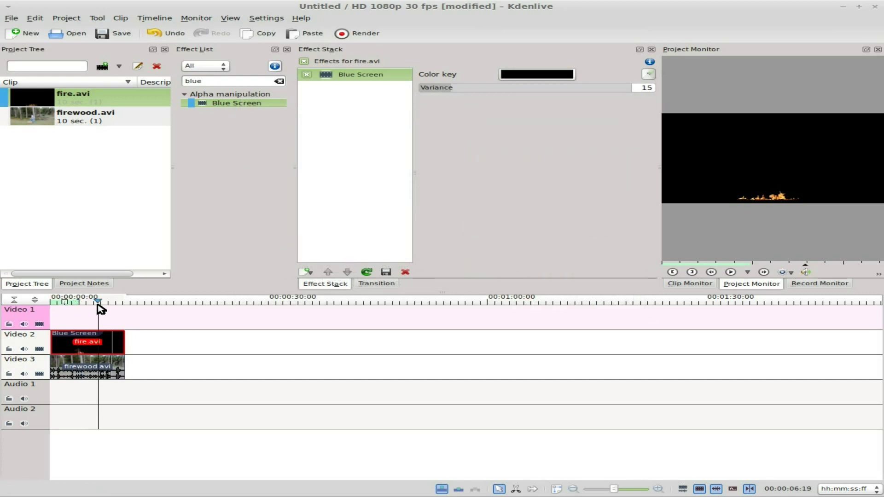
# - Add a transition between fire.avi and firewood.avi, set its type to Composite, and select firewood.avi
pyautogui.click(118, 355)
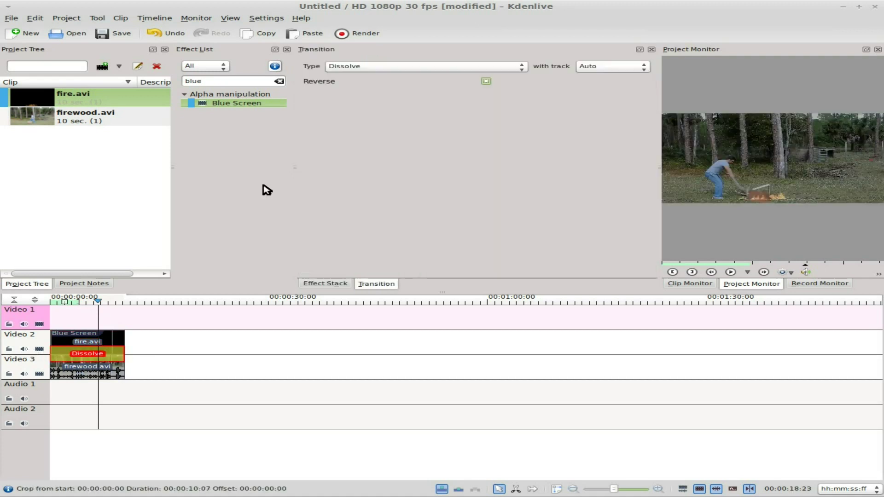
pyautogui.click(386, 68)
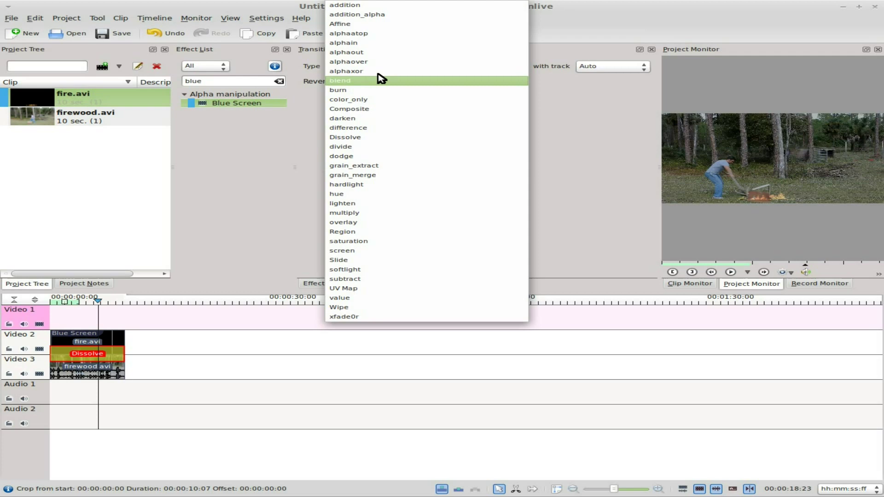
pyautogui.click(368, 109)
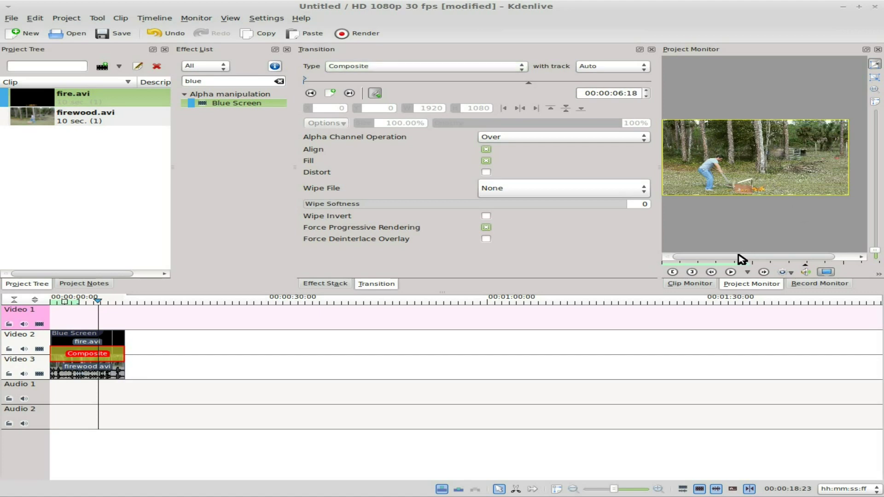
pyautogui.click(97, 368)
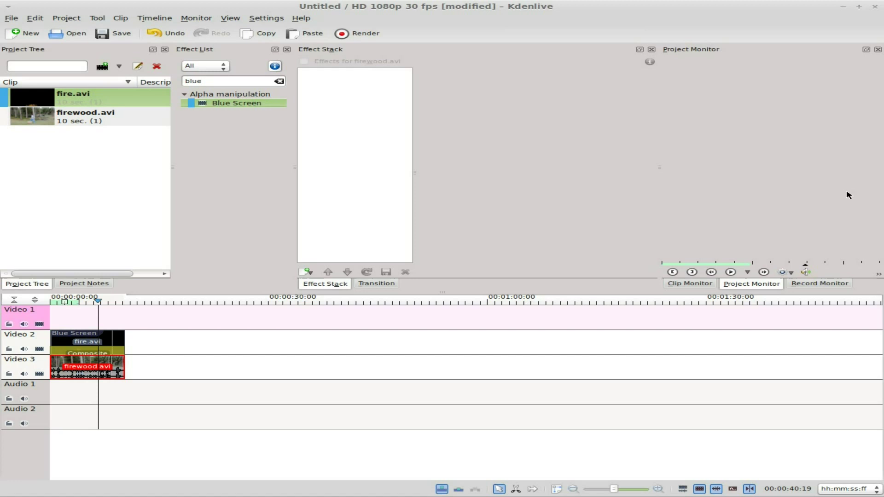
# - Undock the Project Monitor, redock it at the top right, and widen it
pyautogui.click(86, 302)
pyautogui.moveTo(86, 303)
pyautogui.mouseDown()
pyautogui.moveTo(94, 302)
pyautogui.moveTo(87, 302)
pyautogui.mouseUp()
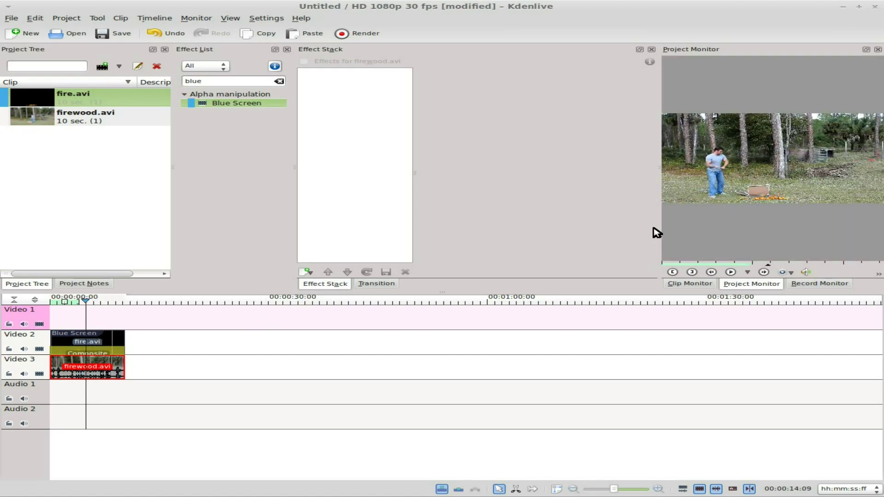
pyautogui.moveTo(723, 56)
pyautogui.mouseDown()
pyautogui.moveTo(671, 67)
pyautogui.moveTo(724, 56)
pyautogui.mouseUp()
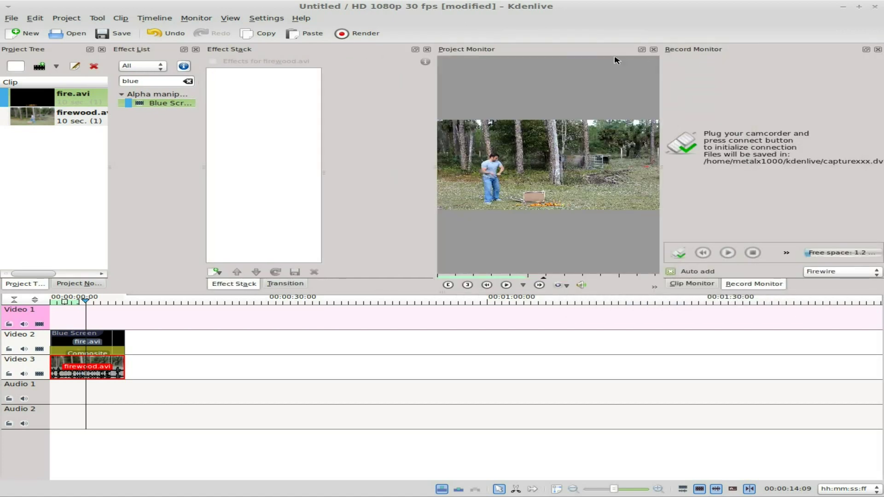
pyautogui.moveTo(553, 53); pyautogui.dragTo(747, 122)
pyautogui.moveTo(583, 166); pyautogui.dragTo(470, 167)
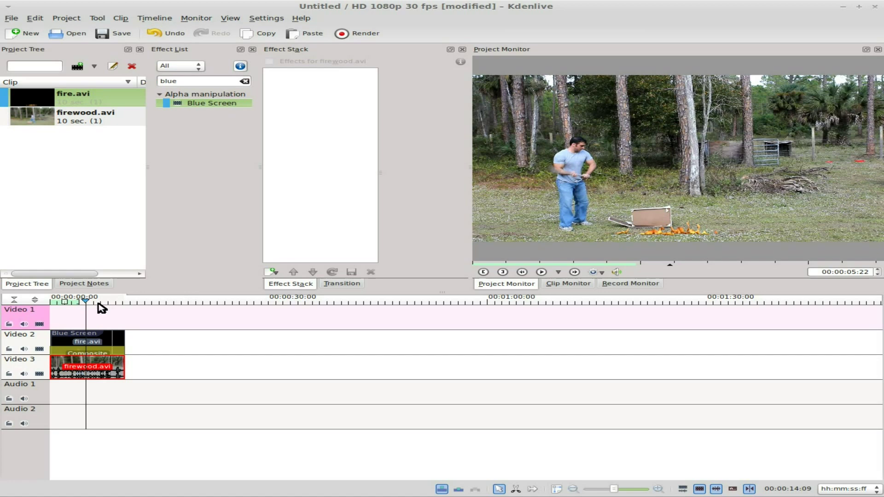
pyautogui.moveTo(86, 302)
pyautogui.mouseDown()
pyautogui.moveTo(133, 303)
pyautogui.moveTo(84, 302)
pyautogui.mouseUp()
# - Delete Blue Screen from fire.avi's effect stack and reselect the Composite transition
pyautogui.click(96, 352)
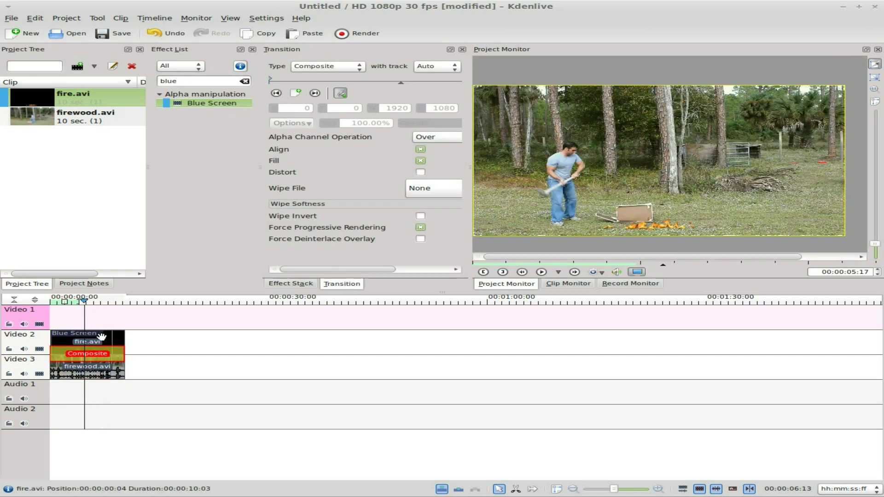
pyautogui.click(101, 338)
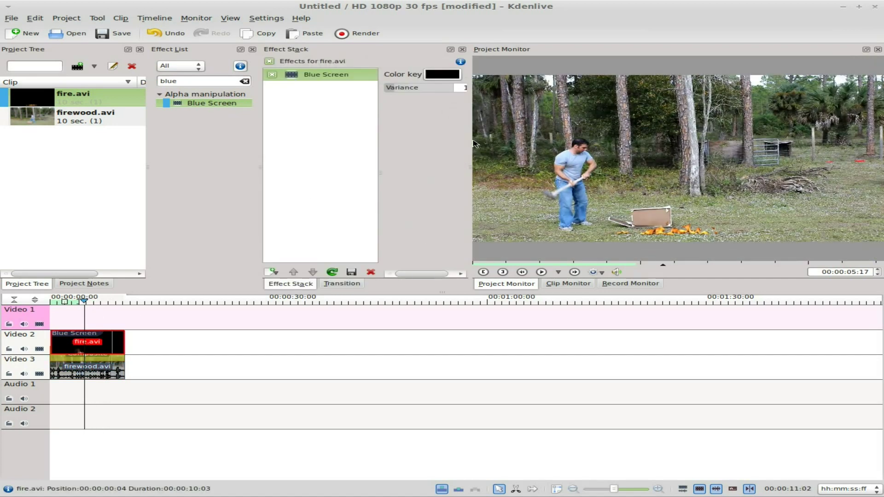
pyautogui.moveTo(468, 138); pyautogui.dragTo(558, 144)
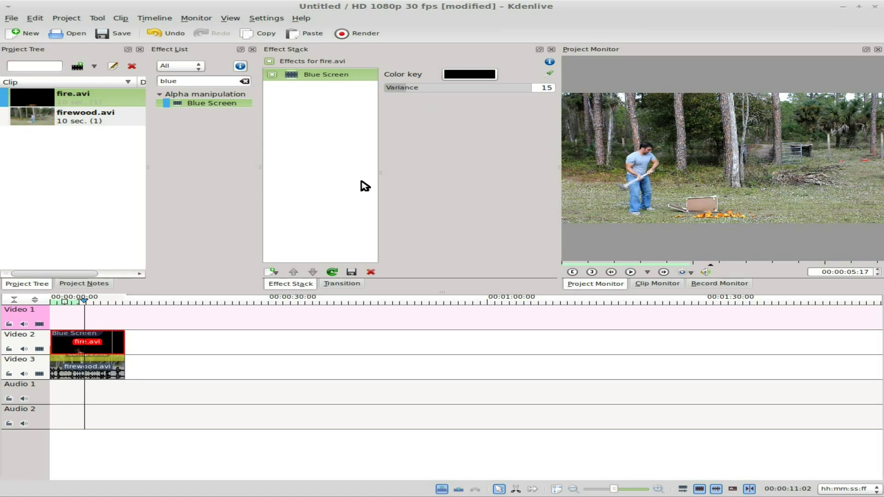
pyautogui.click(371, 273)
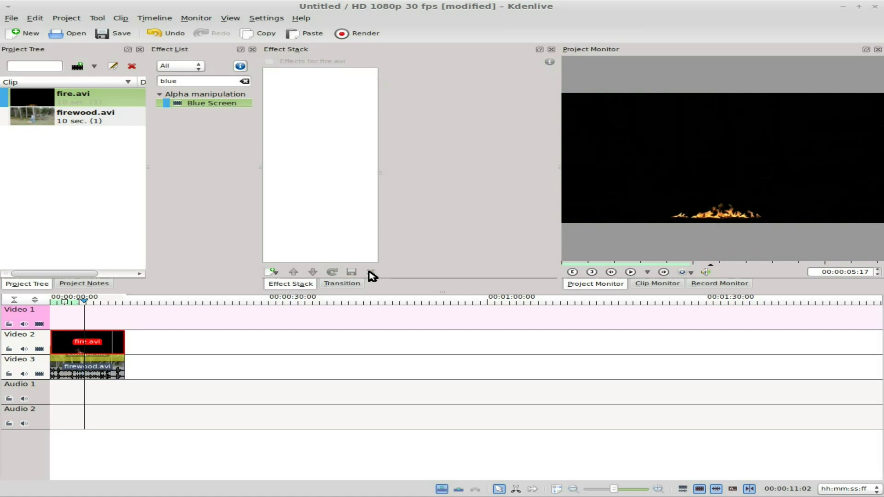
pyautogui.click(107, 357)
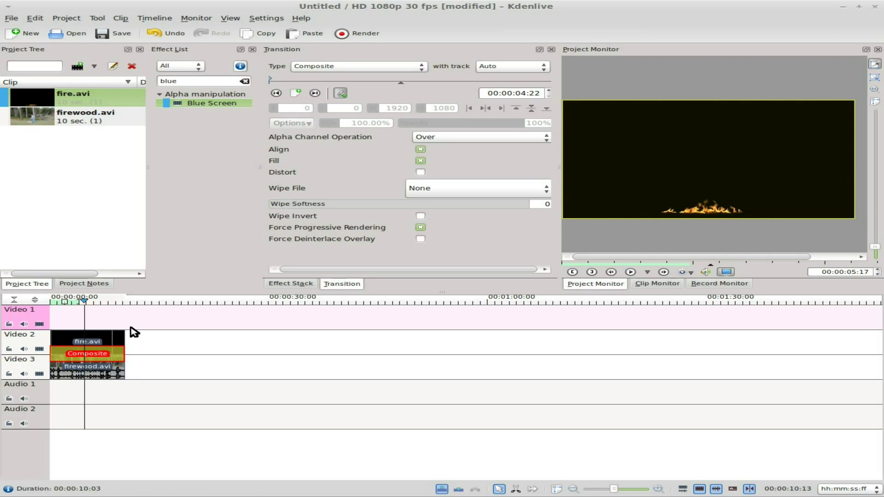
# - Change the transition type to Screen and scrub to preview, cancelling a guide prompt
pyautogui.click(361, 70)
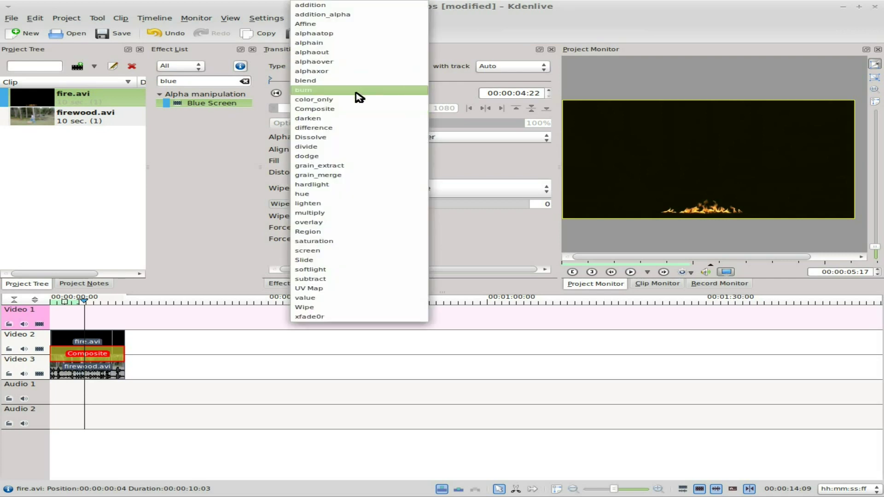
pyautogui.click(339, 255)
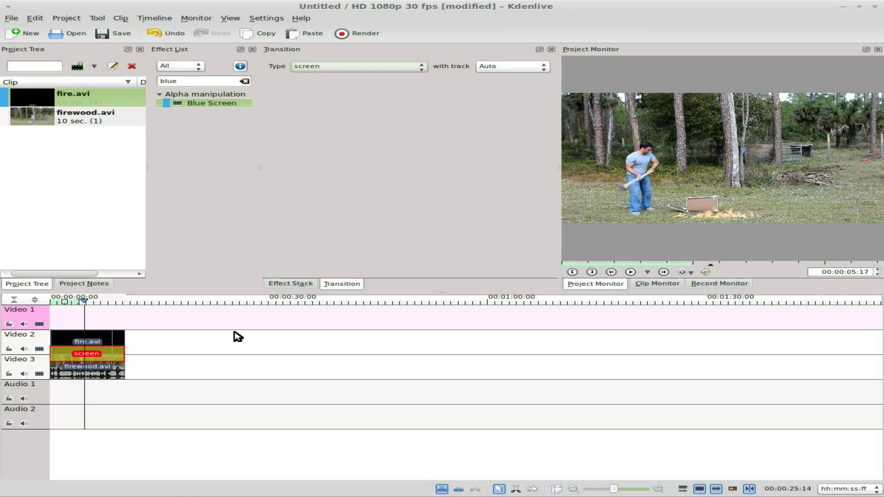
pyautogui.moveTo(86, 302); pyautogui.dragTo(108, 307)
pyautogui.rightClick(108, 307)
pyautogui.click(115, 311)
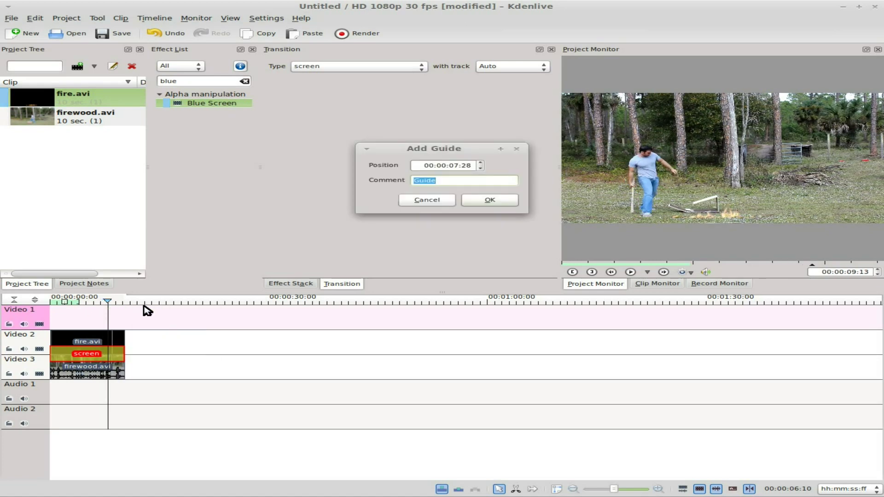
pyautogui.click(422, 210)
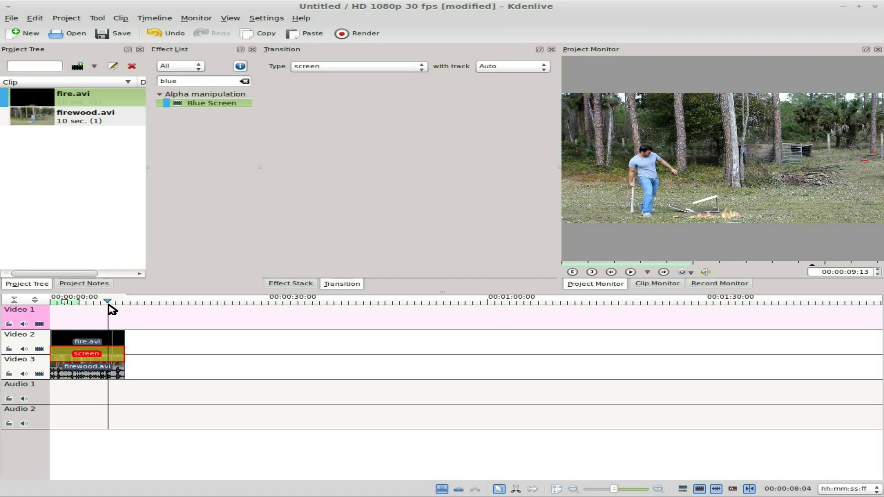
# - Return the playhead to about six seconds and select the old effect search term
pyautogui.moveTo(109, 304); pyautogui.dragTo(86, 302)
pyautogui.scroll(1, 732, 216)
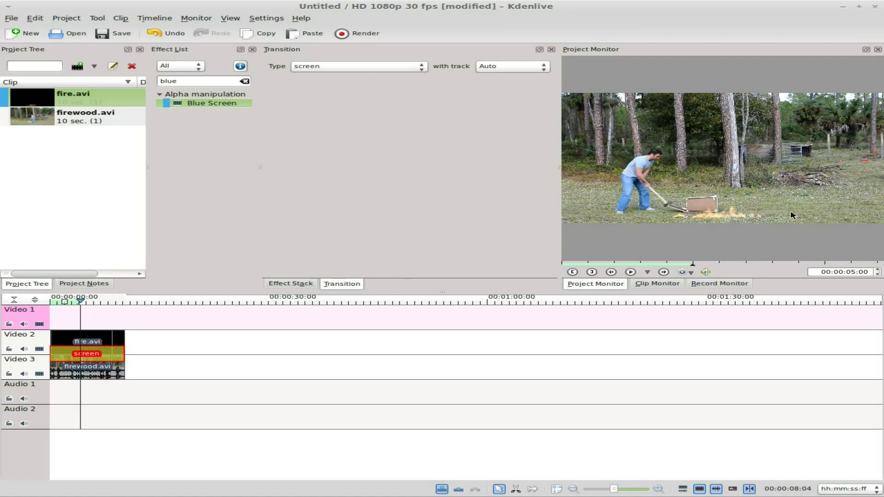
pyautogui.click(74, 302)
pyautogui.moveTo(63, 304); pyautogui.dragTo(9, 304)
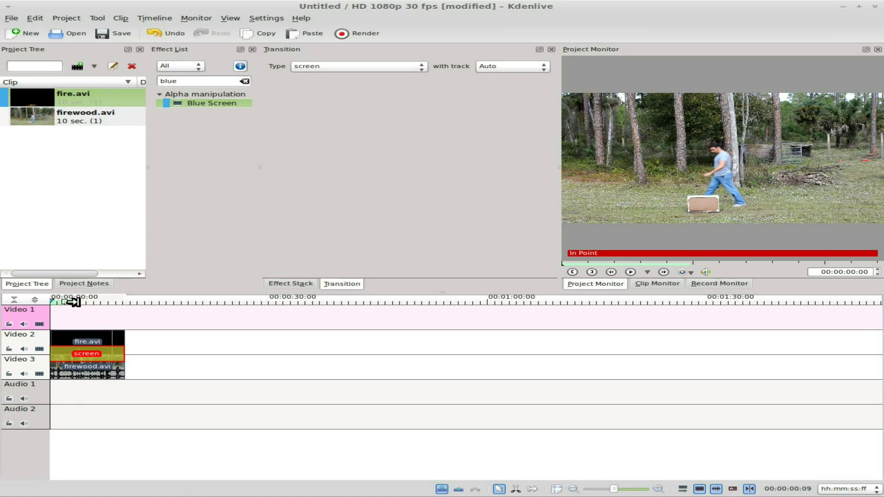
pyautogui.click(89, 302)
pyautogui.doubleClick(216, 81)
pyautogui.click(204, 104)
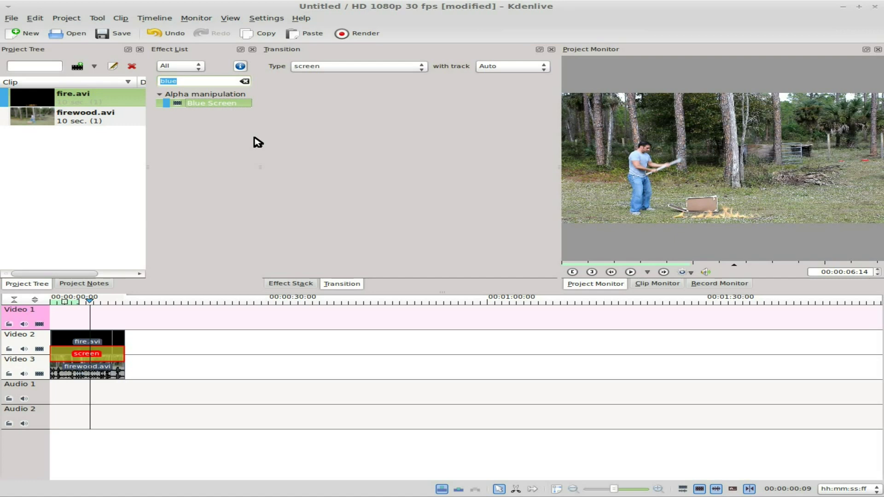
# - Apply Pan and Zoom to fire.avi with a start keyframe offset to X 381, Y -63
pyautogui.write('pan')
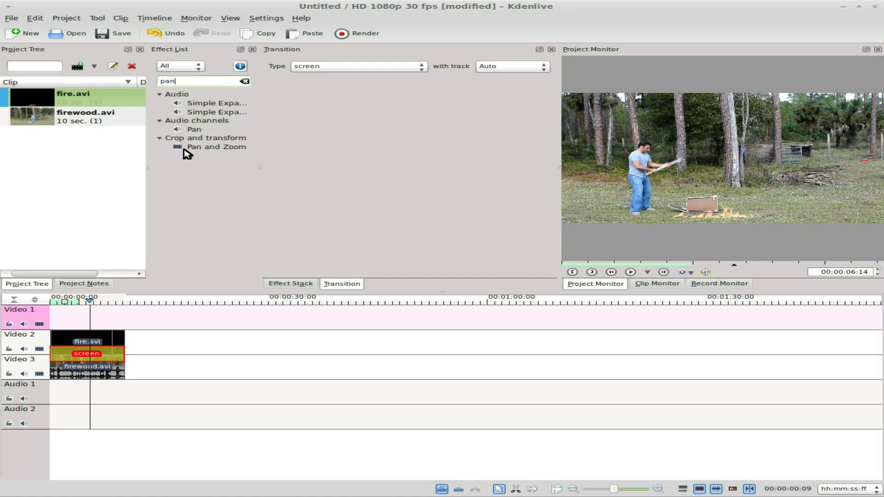
pyautogui.click(215, 151)
pyautogui.click(197, 131)
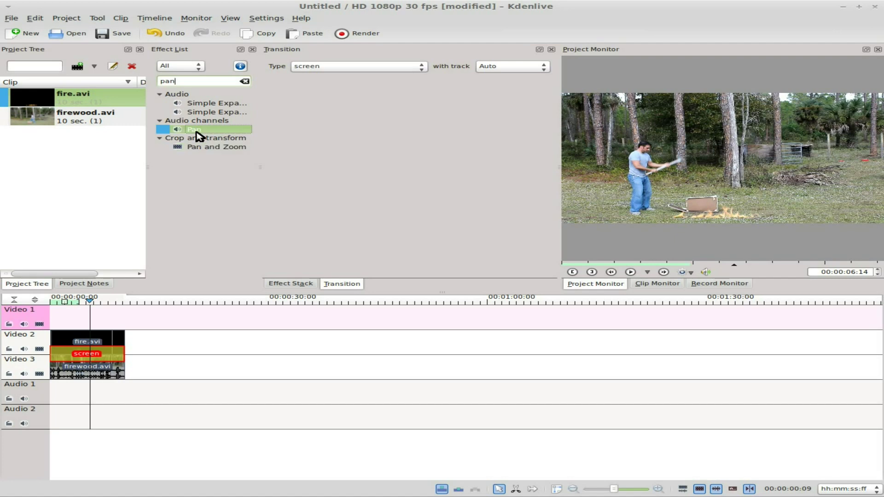
pyautogui.moveTo(217, 147); pyautogui.dragTo(109, 333)
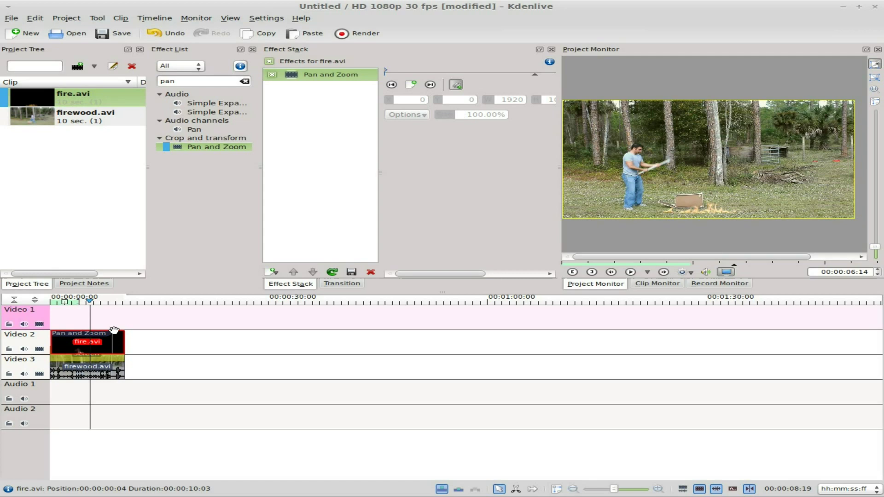
pyautogui.click(391, 86)
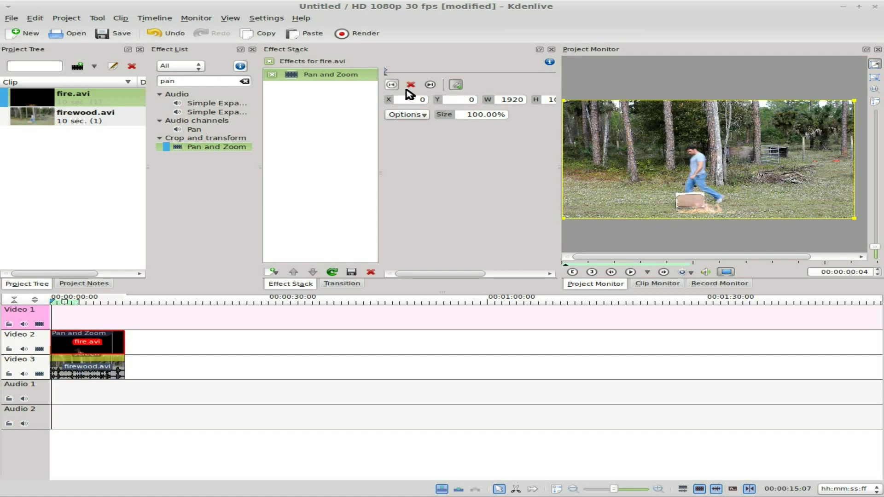
pyautogui.moveTo(635, 189); pyautogui.dragTo(692, 182)
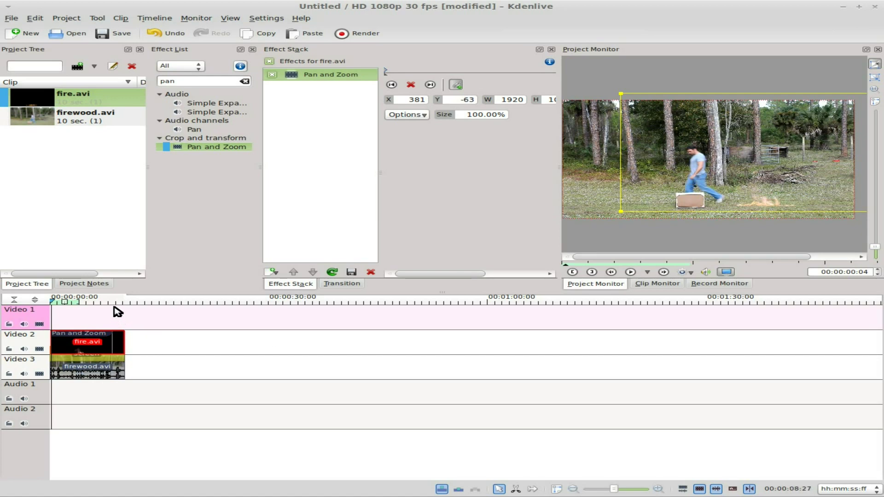
pyautogui.moveTo(110, 302); pyautogui.dragTo(72, 302)
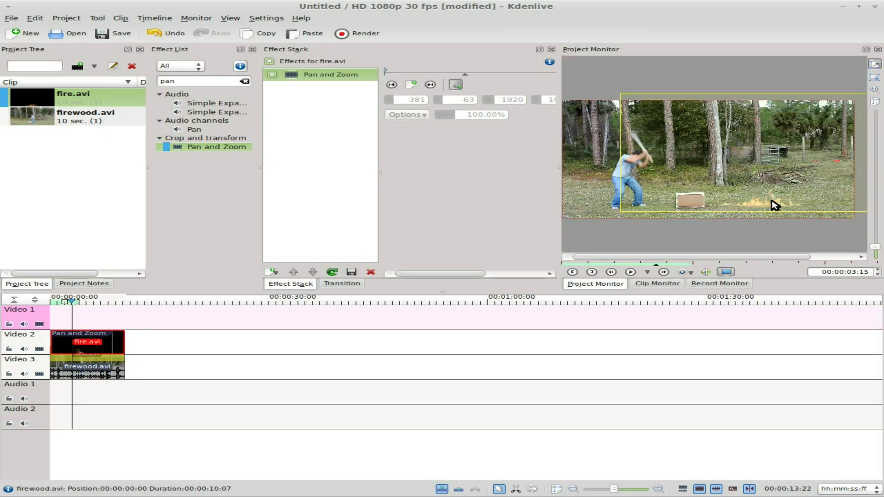
# - Nudge the Pan and Zoom start keyframe to 418, -40, preview it, and select firewood.avi
pyautogui.click(391, 85)
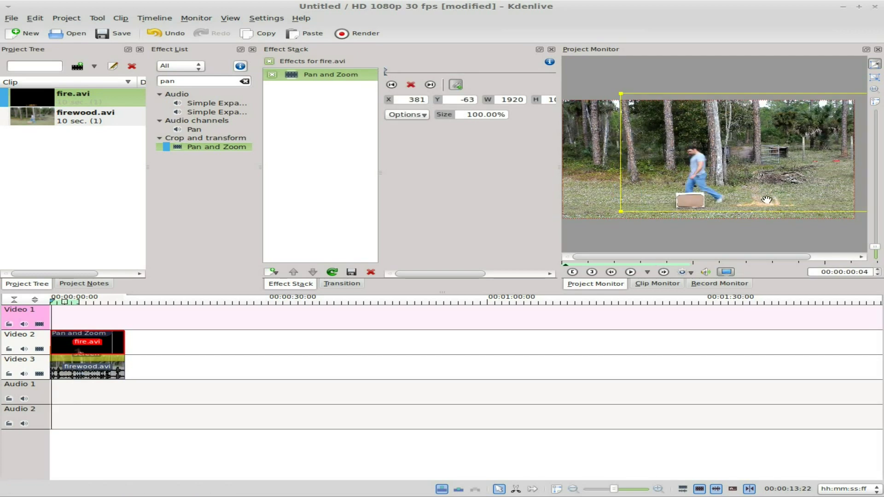
pyautogui.moveTo(767, 200); pyautogui.dragTo(772, 202)
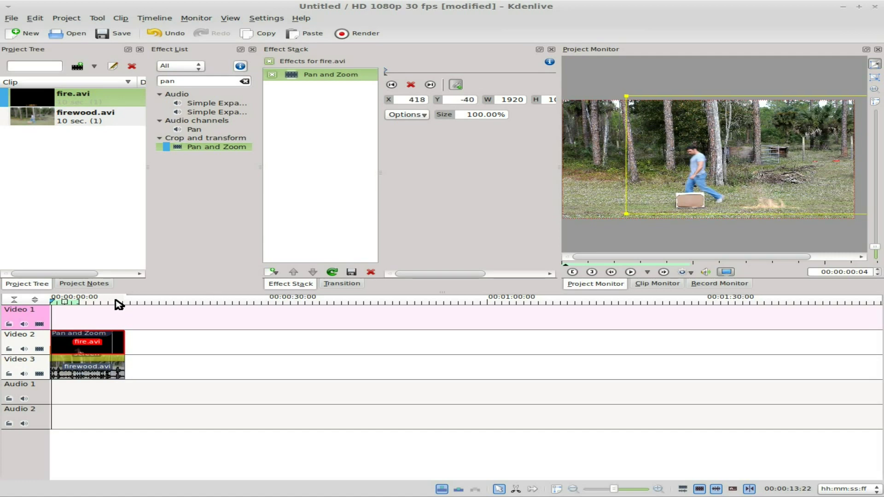
pyautogui.moveTo(117, 302)
pyautogui.mouseDown()
pyautogui.moveTo(59, 301)
pyautogui.moveTo(104, 302)
pyautogui.mouseUp()
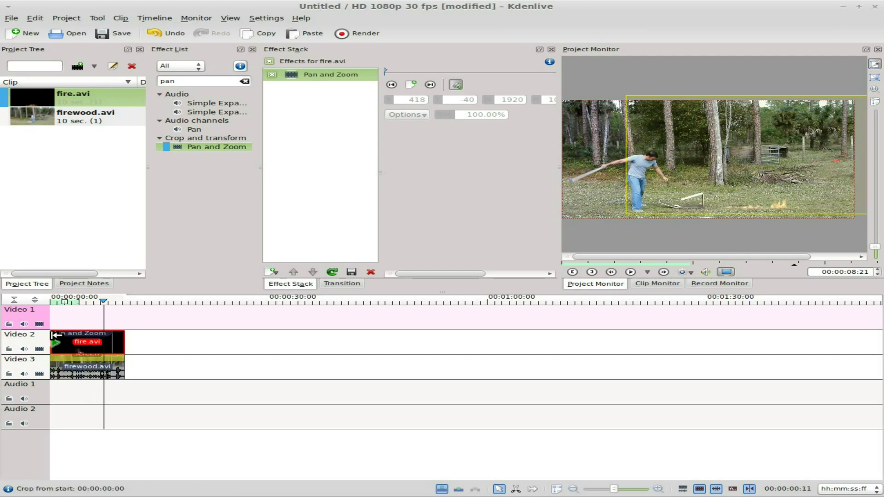
pyautogui.click(54, 373)
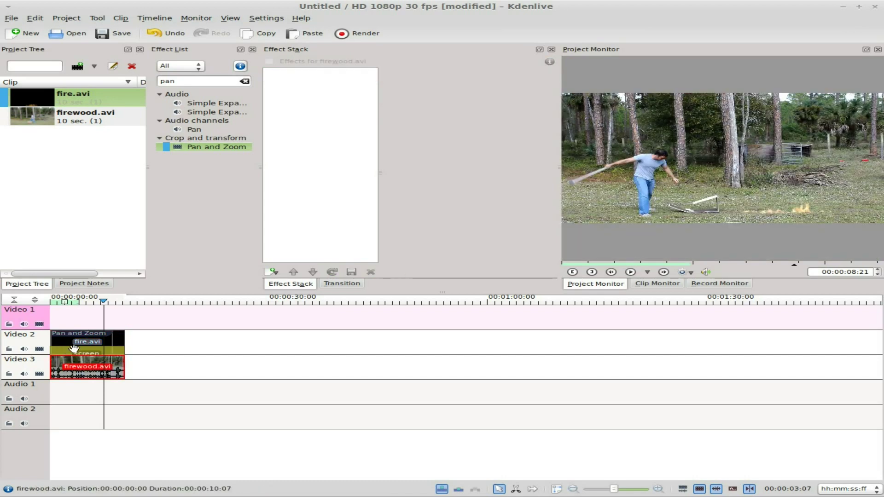
# - Play the composited preview from the start, then trim firewood.avi to end with fire.avi at 10:03
pyautogui.moveTo(69, 300); pyautogui.dragTo(8, 308)
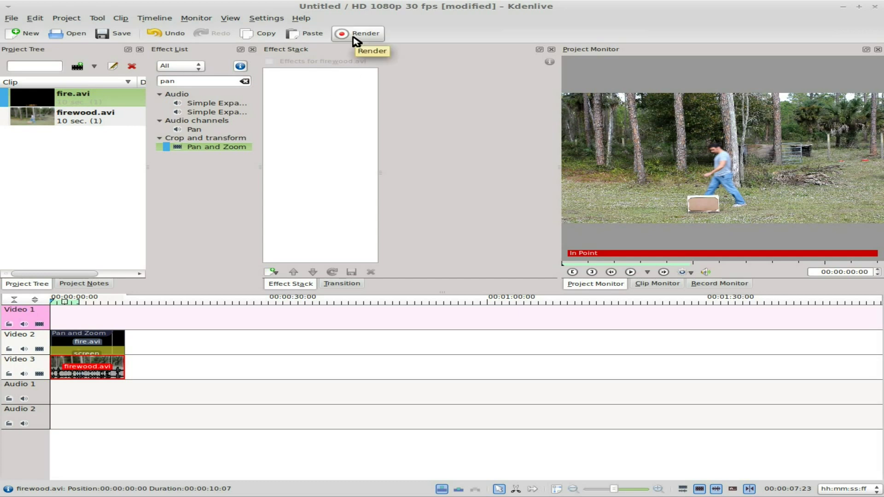
pyautogui.press('space')
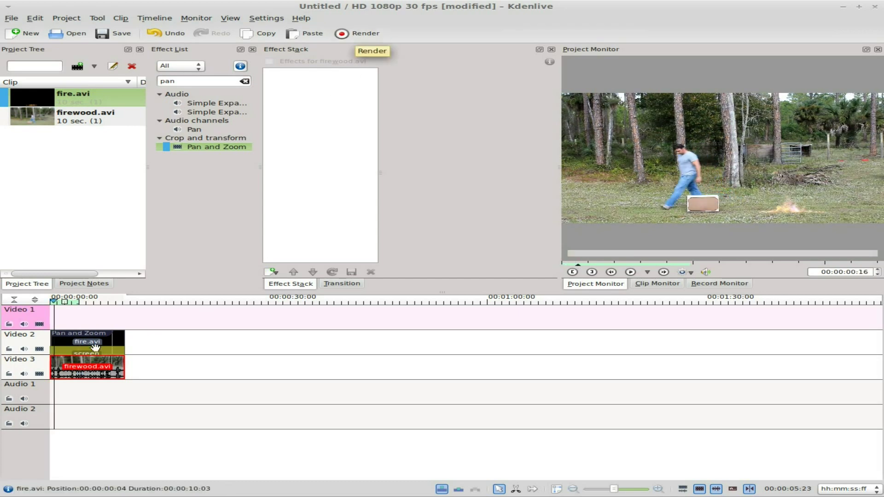
pyautogui.click(98, 340)
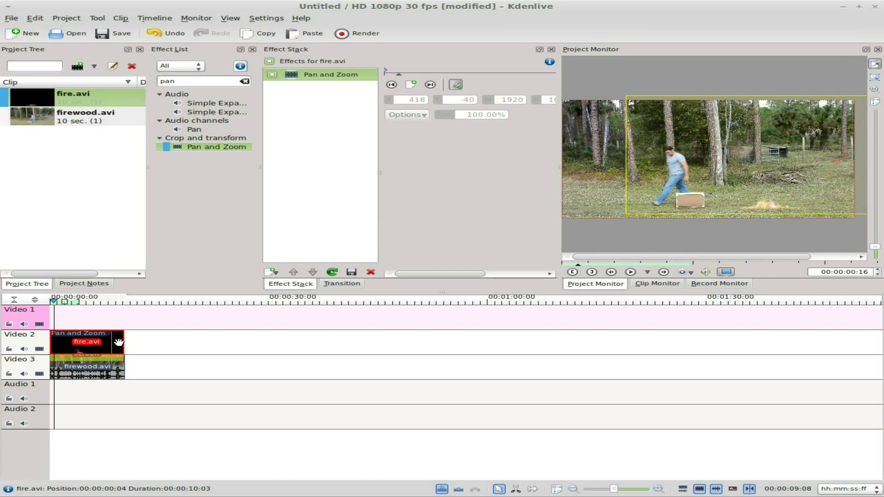
pyautogui.click(116, 366)
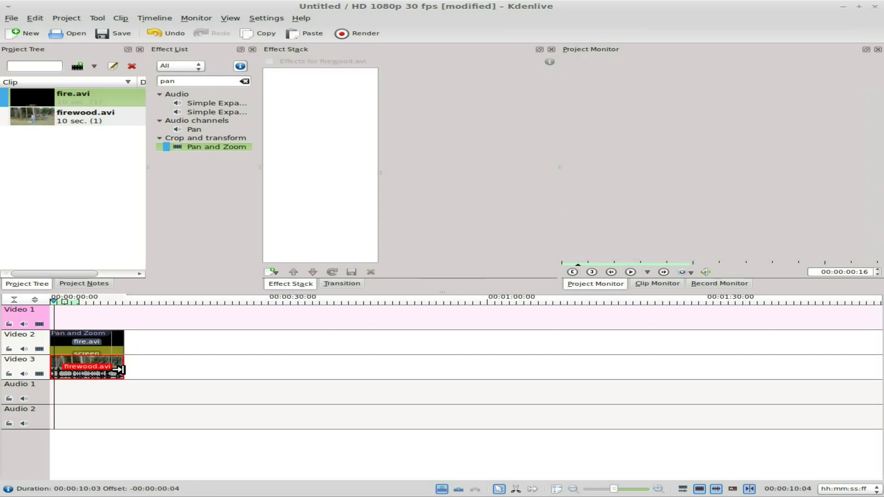
# - Zoom the timeline in and scrub the playhead to preview the blend around five seconds
pyautogui.scroll(2, 117, 353)
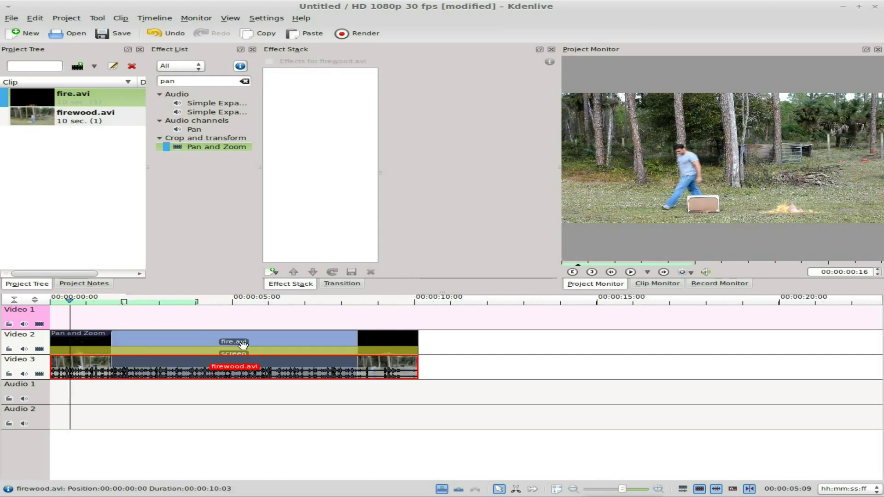
pyautogui.scroll(-1, 473, 355)
pyautogui.scroll(1, 471, 358)
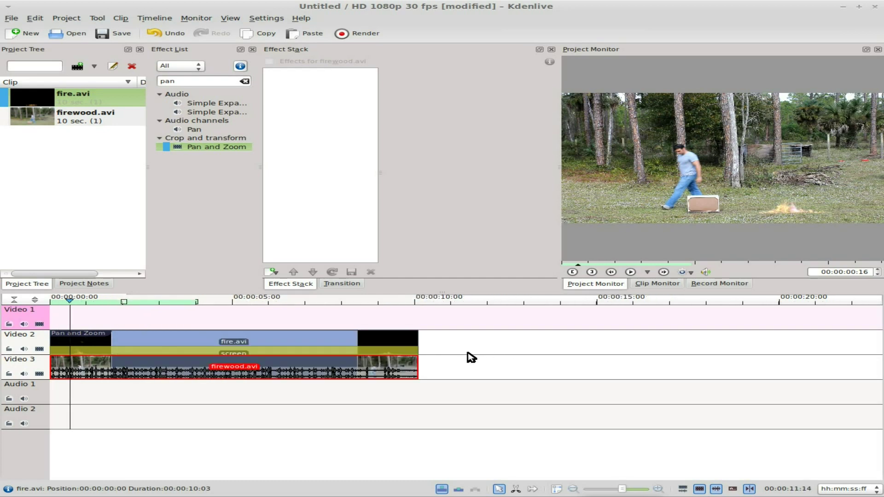
pyautogui.moveTo(622, 489); pyautogui.dragTo(623, 489)
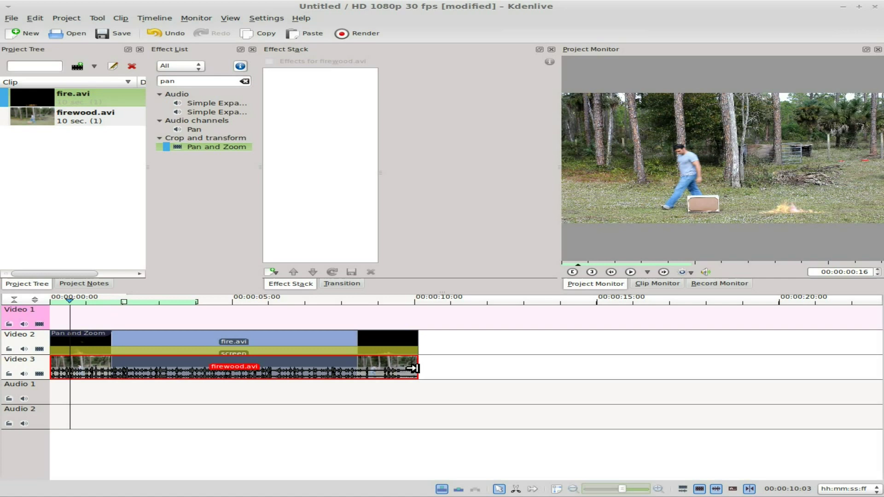
pyautogui.click(400, 309)
pyautogui.moveTo(406, 307); pyautogui.dragTo(254, 309)
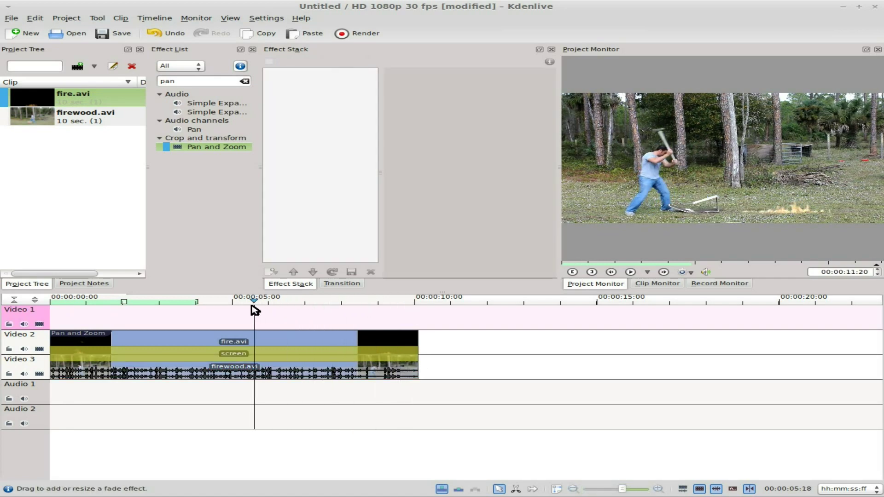
# - In the Render Project tab, choose XVid4, keep video bitrate 8000, and start editing the output file name
pyautogui.click(379, 36)
pyautogui.click(361, 80)
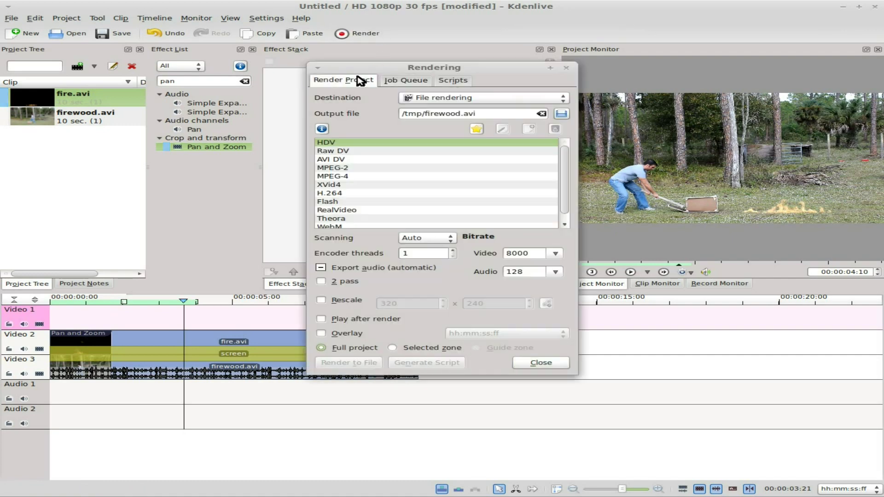
pyautogui.click(335, 184)
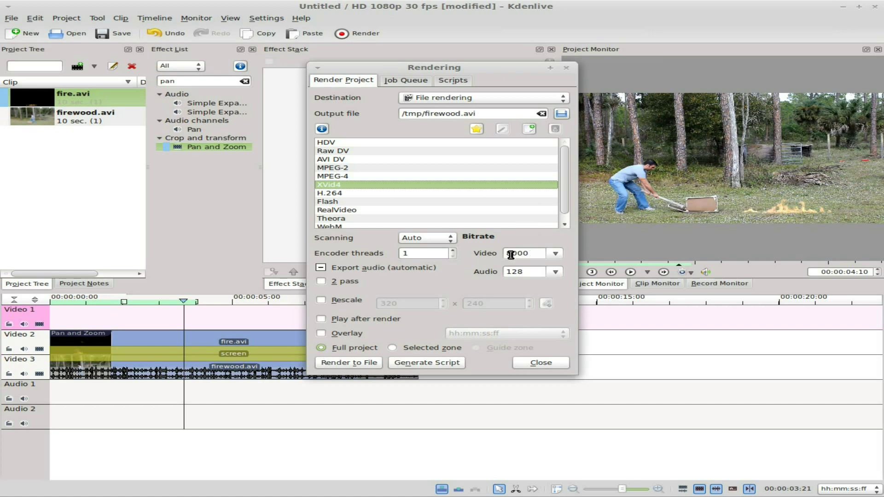
pyautogui.click(556, 254)
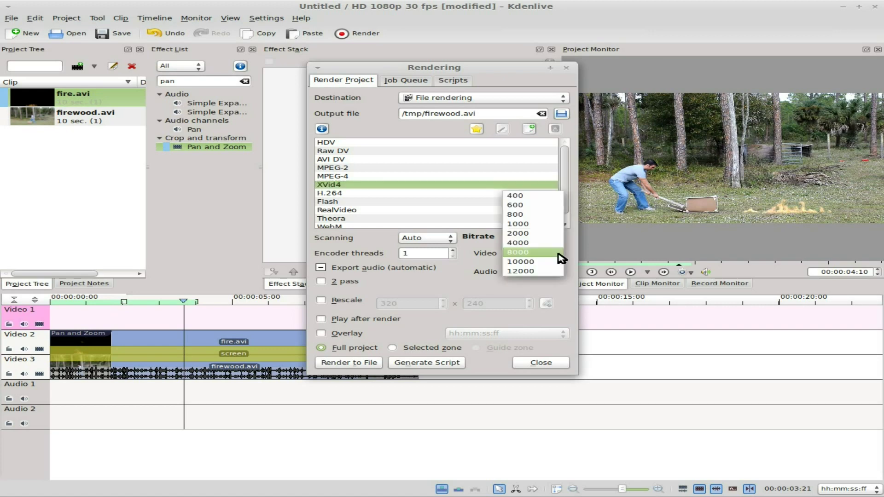
pyautogui.click(577, 292)
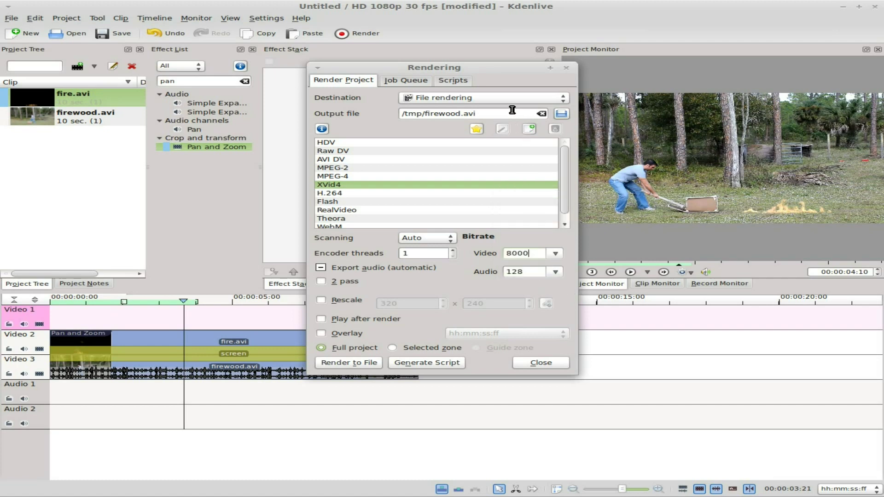
pyautogui.click(463, 114)
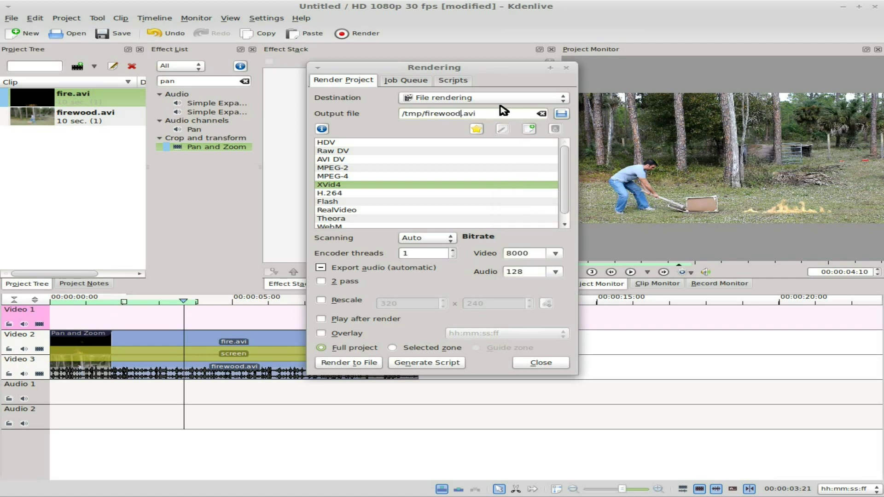